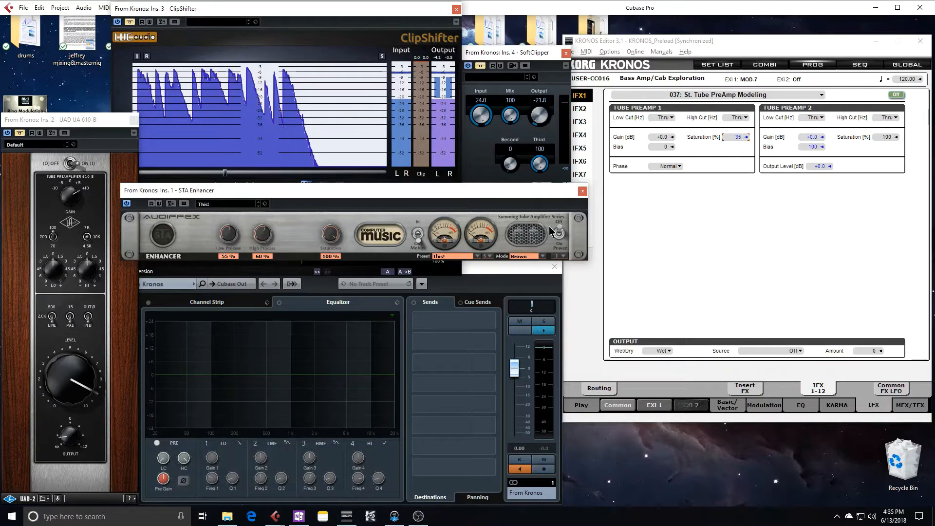
Step: Switch the STA Enhancer's power on and off repeatedly to compare the signal with and without it, leaving it off
{"action": "left_click", "coordinate": [558, 238]}
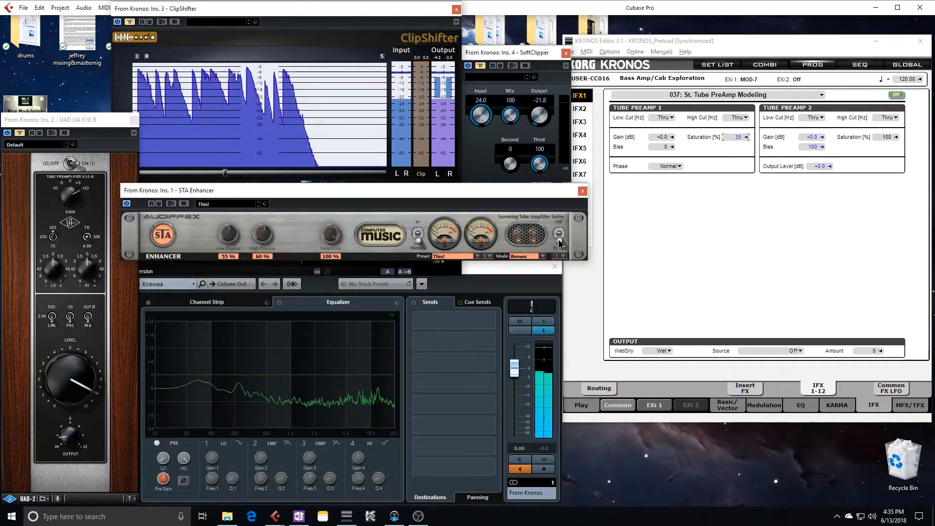
{"action": "left_click", "coordinate": [558, 237]}
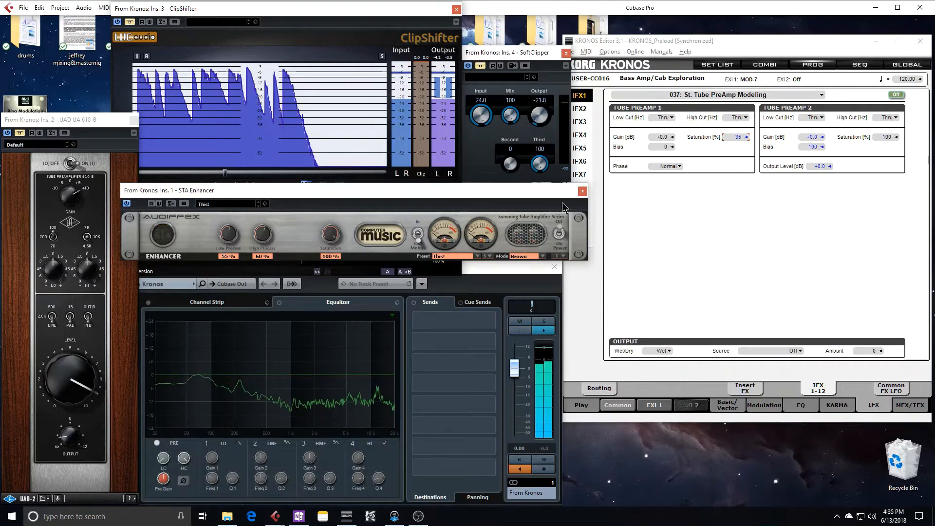
{"action": "left_click", "coordinate": [559, 238]}
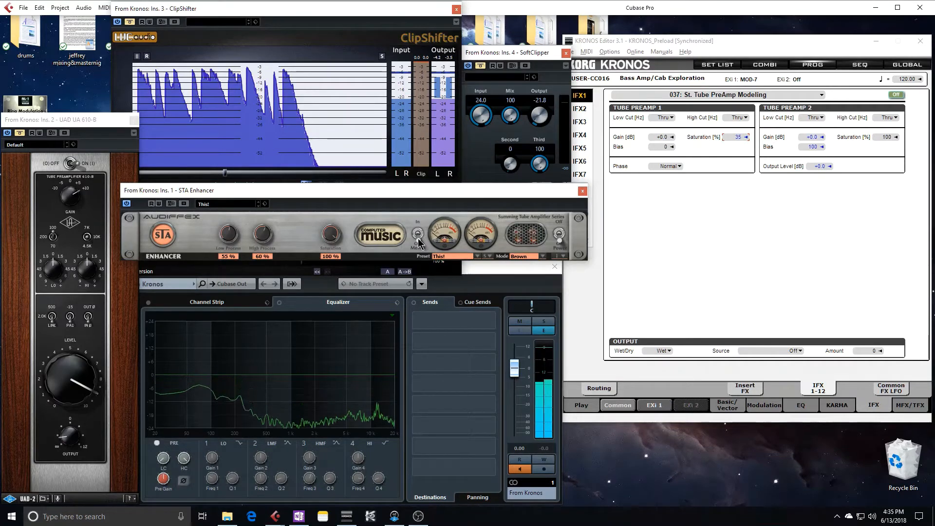
{"action": "left_click", "coordinate": [559, 235]}
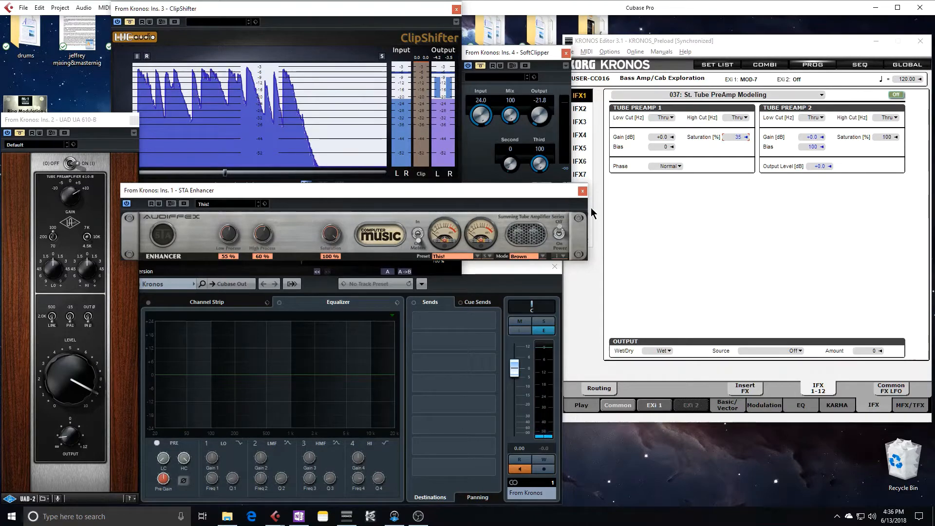
{"action": "left_click", "coordinate": [560, 233]}
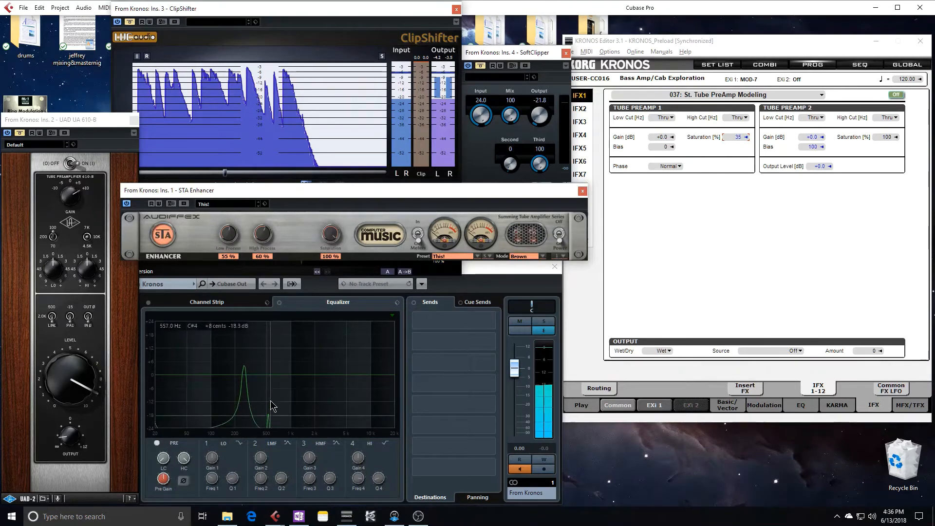
{"action": "left_click", "coordinate": [560, 235]}
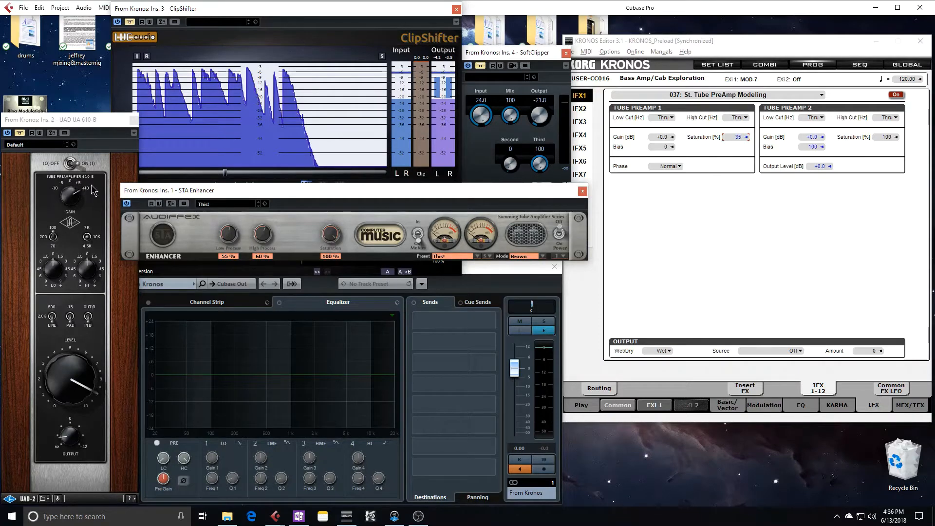
Step: Take the UAD UA 610-B preamp out of bypass to audition it, and bypass it again
{"action": "left_click", "coordinate": [18, 136]}
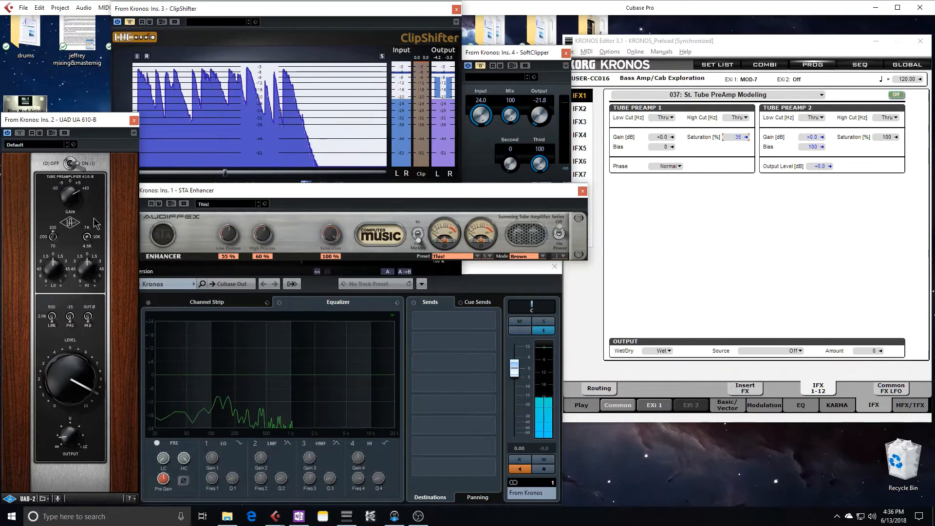
{"action": "left_click", "coordinate": [20, 133]}
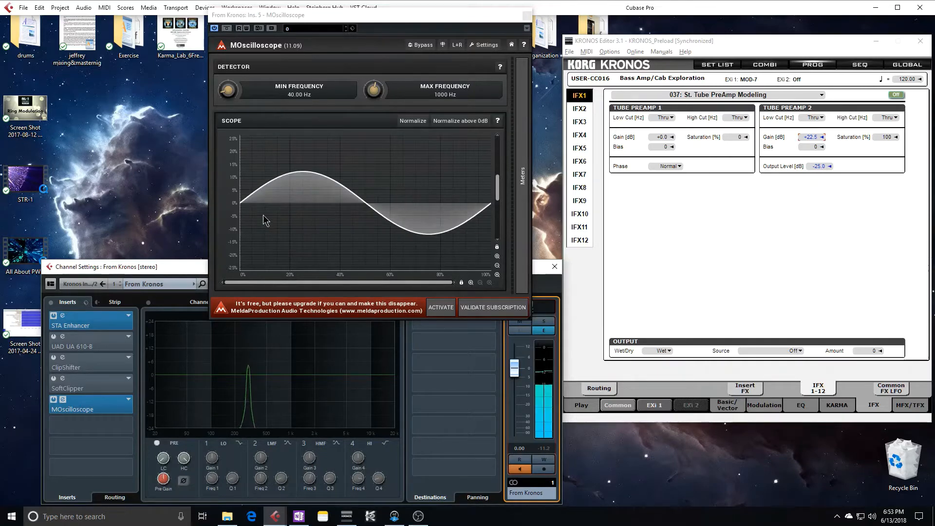
Step: Zoom in the MOscilloscope's vertical scale to about 10% and reset the channel's meter peak level
{"action": "left_click", "coordinate": [497, 257]}
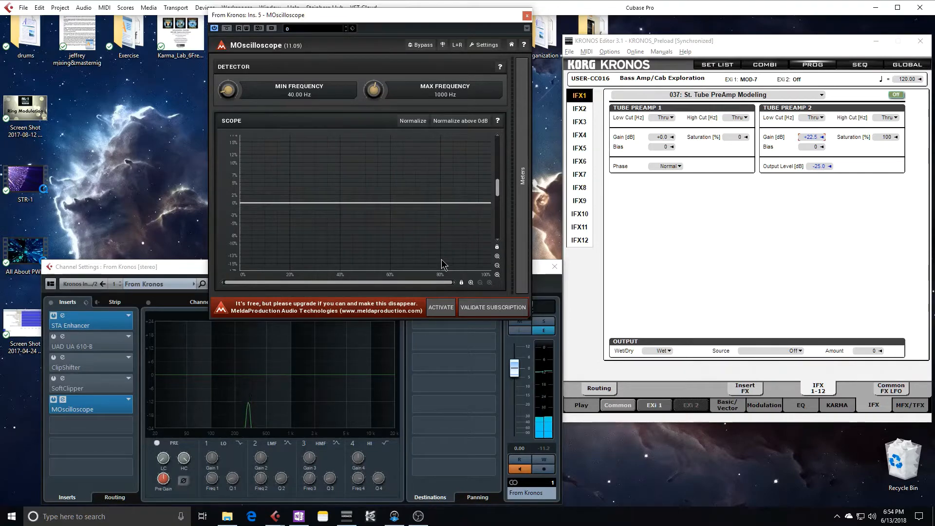
{"action": "left_click", "coordinate": [538, 448]}
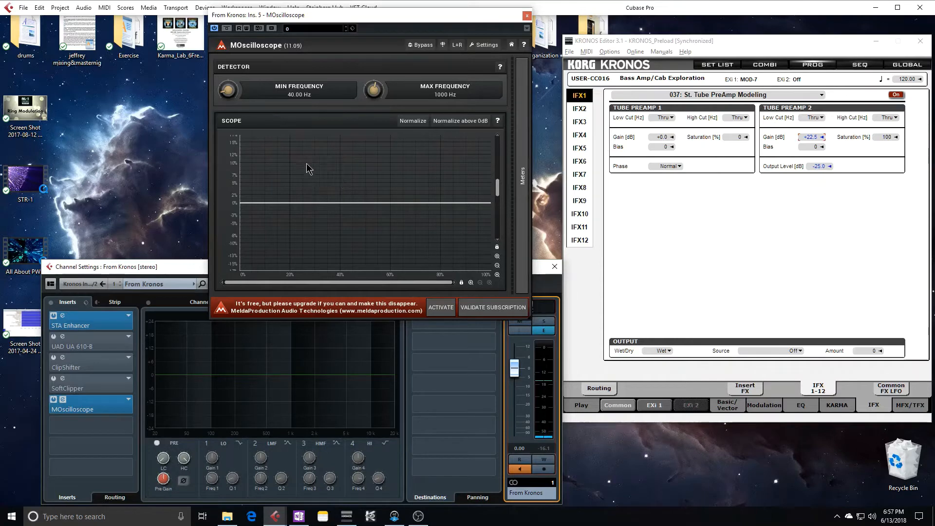
{"action": "left_click", "coordinate": [496, 257]}
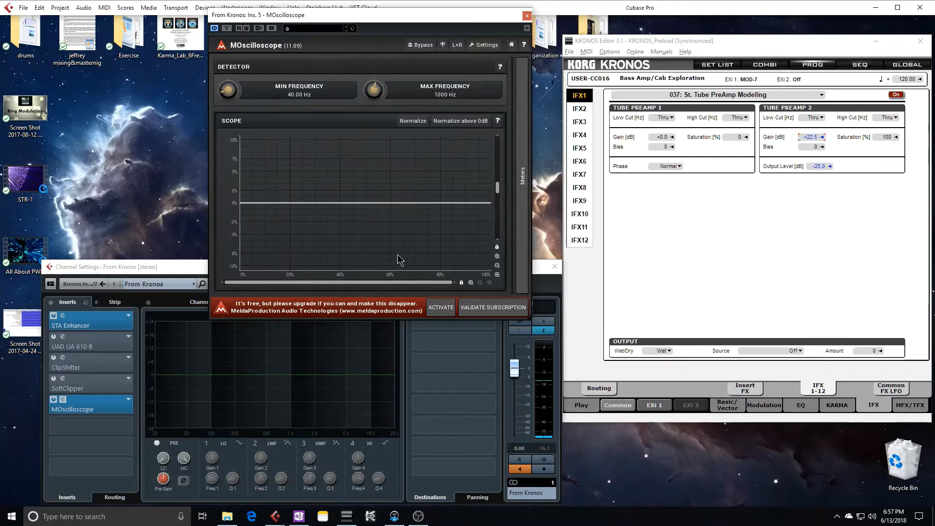
Step: Bypass the MOscilloscope and re-enable it, and clear the From Kronos channel's meter peak level
{"action": "left_click", "coordinate": [421, 45]}
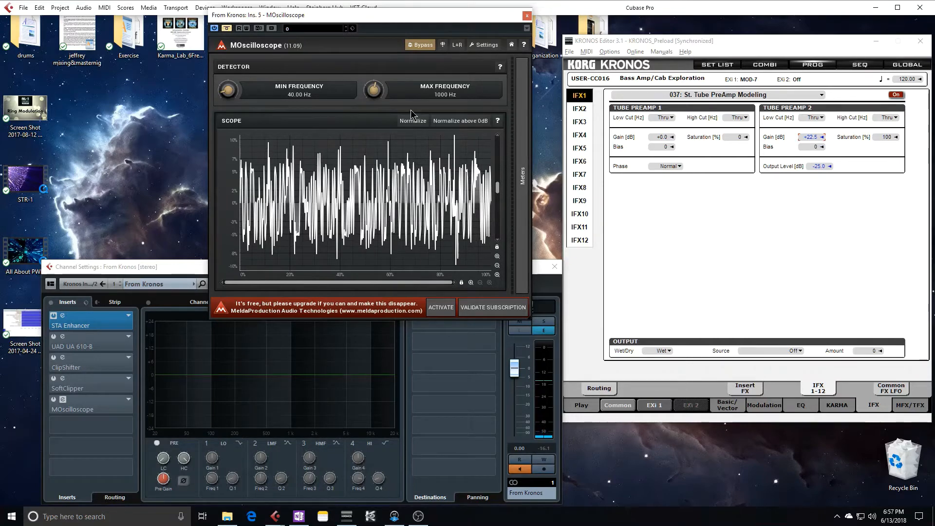
{"action": "left_click", "coordinate": [420, 45]}
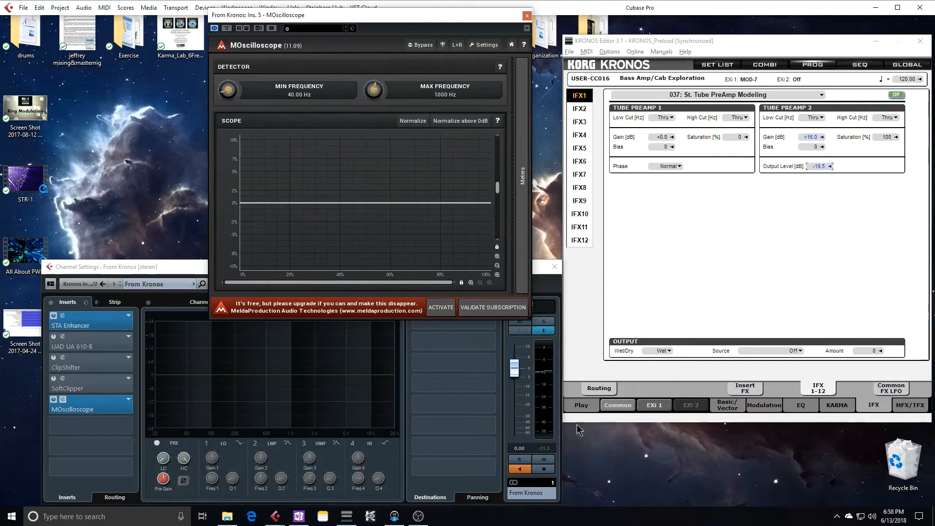
{"action": "left_click", "coordinate": [548, 450]}
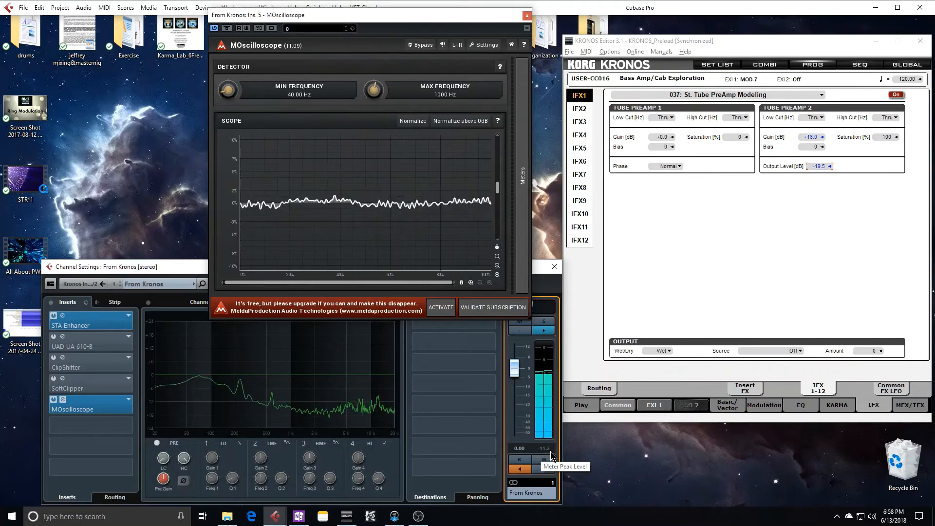
Step: Switch the IFX1 St. Tube PreAmp Modeling effect off and on twice to compare the waveforms on the scope
{"action": "left_click", "coordinate": [894, 95]}
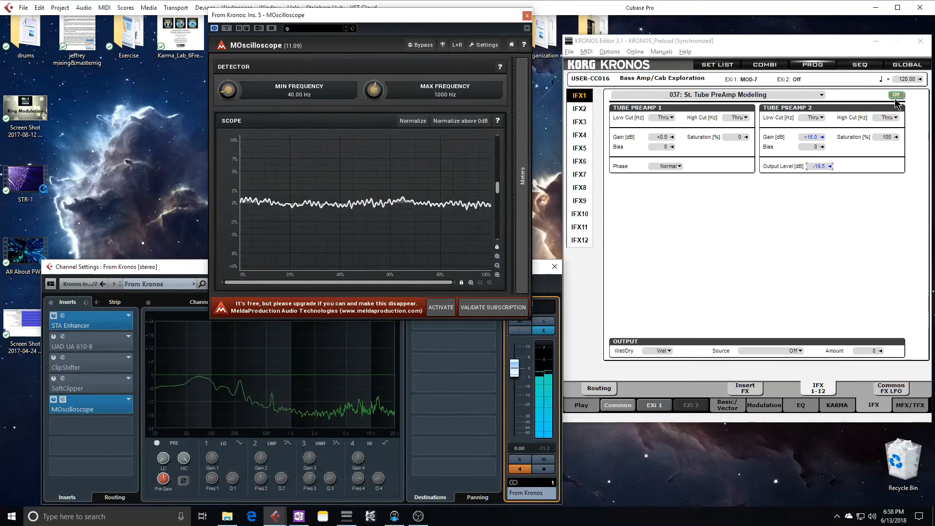
{"action": "left_click", "coordinate": [895, 95]}
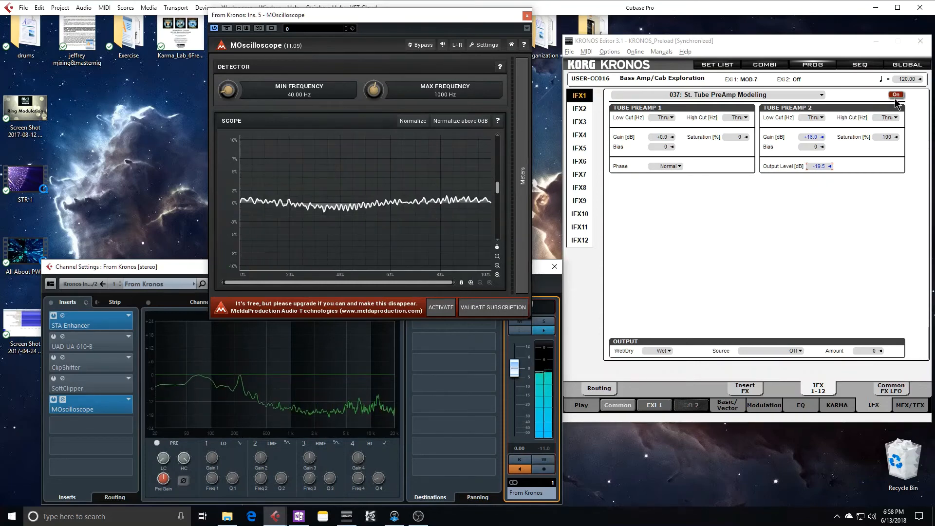
{"action": "left_click", "coordinate": [895, 97]}
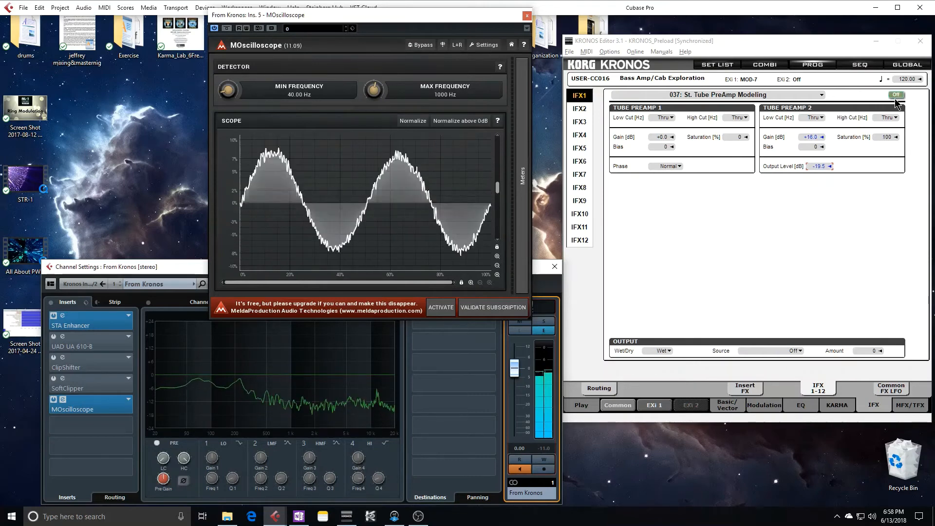
{"action": "left_click", "coordinate": [895, 95]}
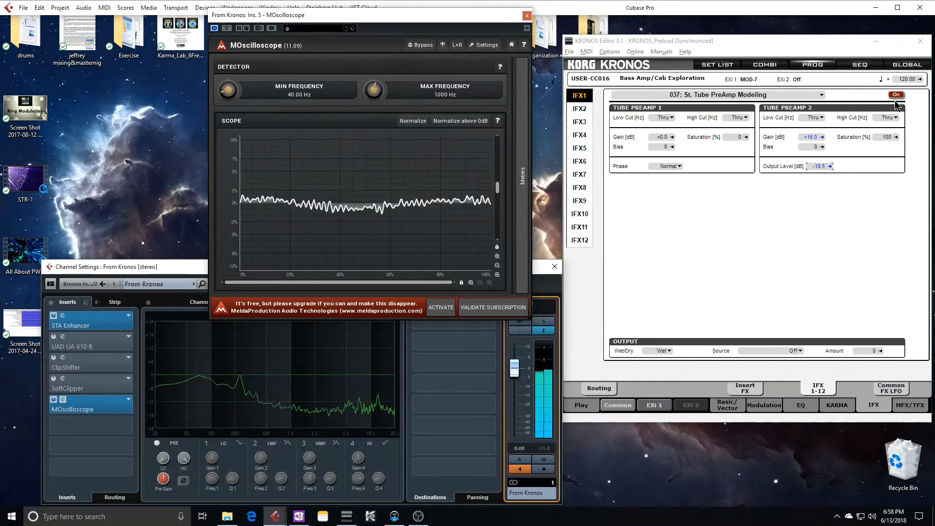
Step: Zoom out the MOscilloscope's vertical scale to about 25% and reset the channel's meter peak level
{"action": "left_click", "coordinate": [497, 265]}
{"action": "left_click", "coordinate": [497, 266]}
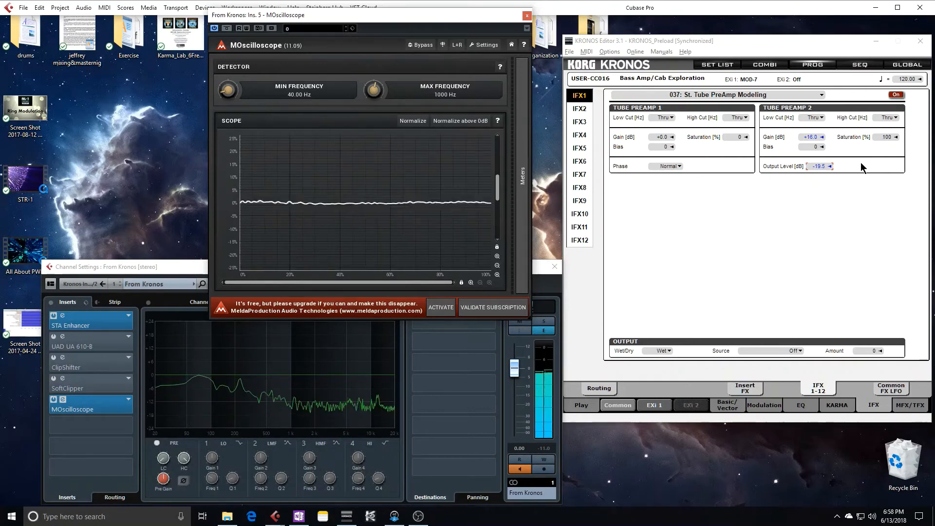
{"action": "left_click", "coordinate": [544, 448]}
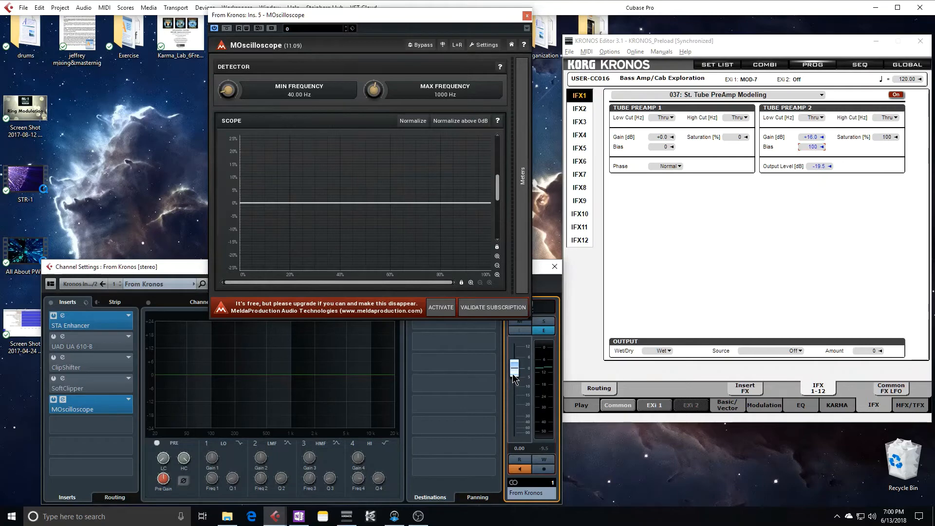
Step: Lower the From Kronos channel's volume fader to -10.0 dB
{"action": "scroll", "coordinate": [512, 373], "scroll_direction": "down", "scroll_amount": 2}
{"action": "scroll", "coordinate": [512, 373], "scroll_direction": "down", "scroll_amount": 3}
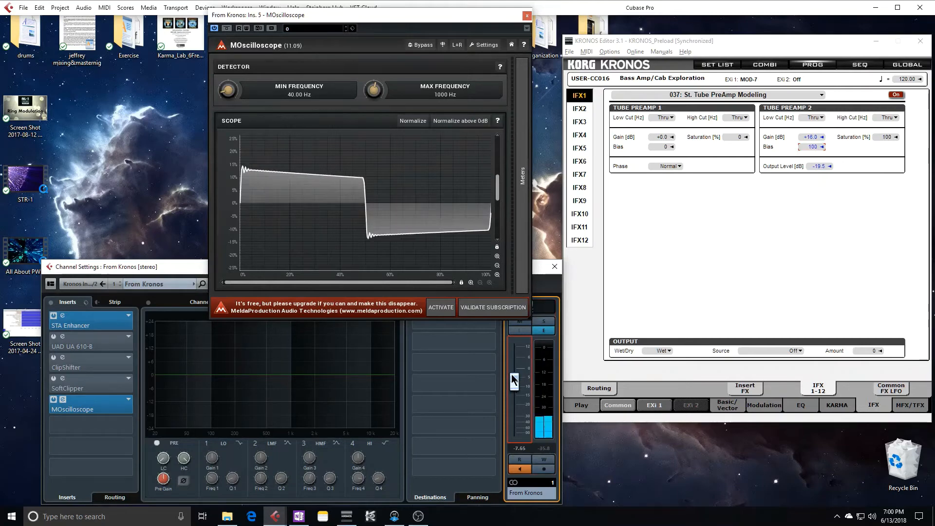
{"action": "scroll", "coordinate": [513, 378], "scroll_direction": "down", "scroll_amount": 1}
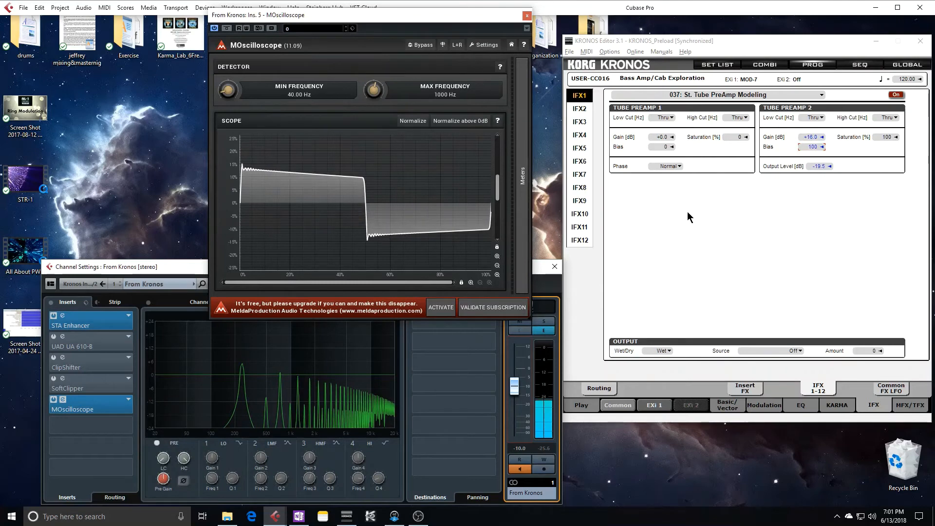
Step: Set the tube preamp effect's phase to Wet Invert and its output Wet/Dry balance to 50:50
{"action": "left_click", "coordinate": [668, 190]}
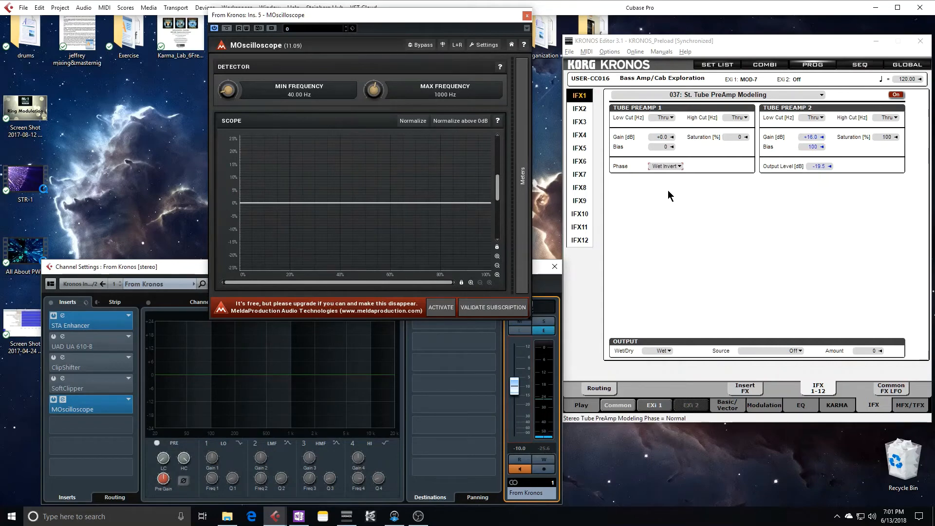
{"action": "key", "text": "Tab"}
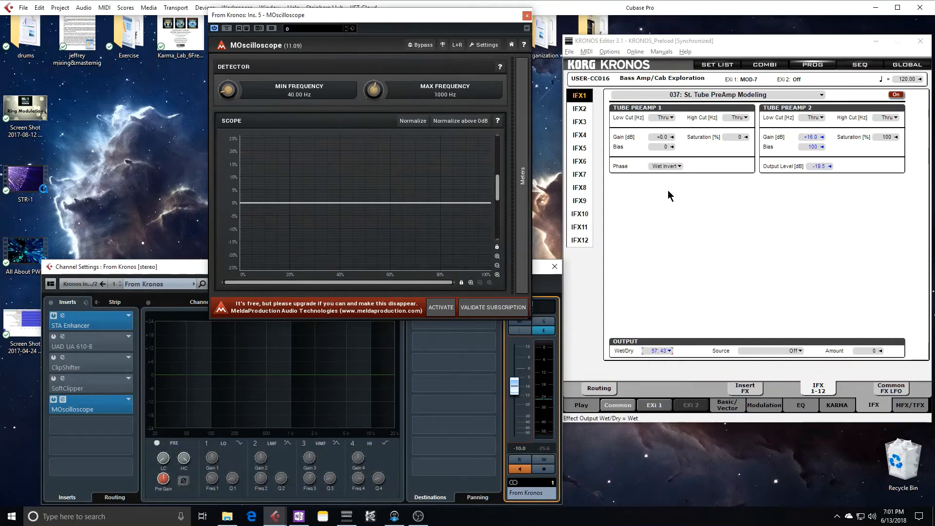
{"action": "key", "text": "Down"}
{"action": "key", "text": "Down"}
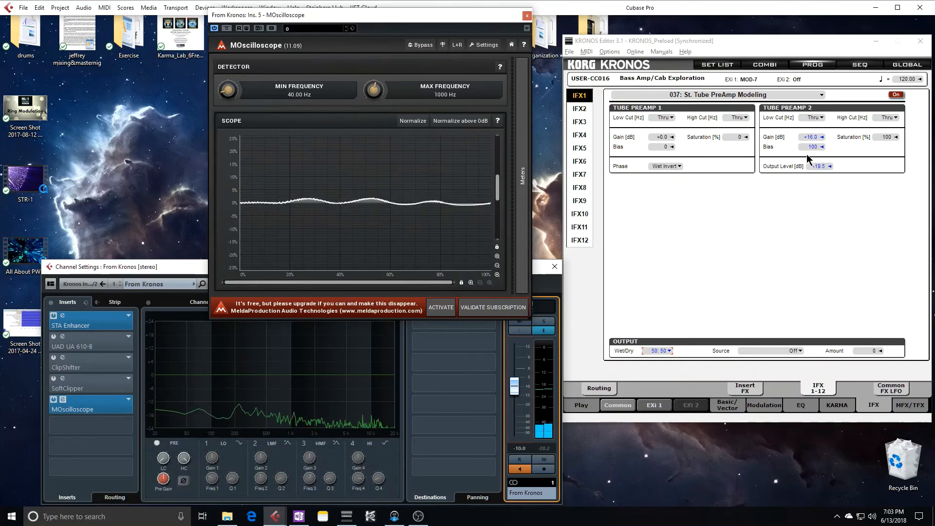
Step: Raise Tube Preamp 2's gain to +23.5 dB
{"action": "left_click", "coordinate": [815, 139]}
{"action": "scroll", "coordinate": [815, 139], "scroll_direction": "up", "scroll_amount": 7}
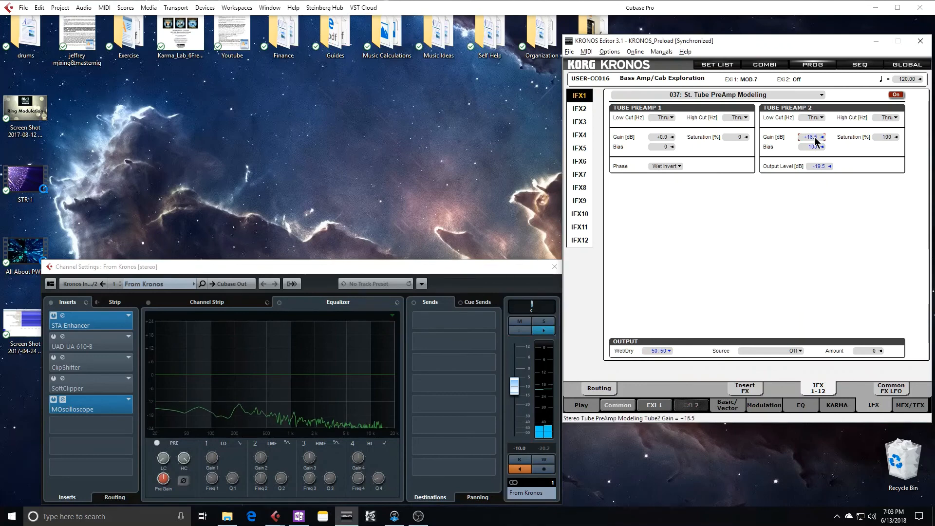
{"action": "scroll", "coordinate": [815, 139], "scroll_direction": "up", "scroll_amount": 6}
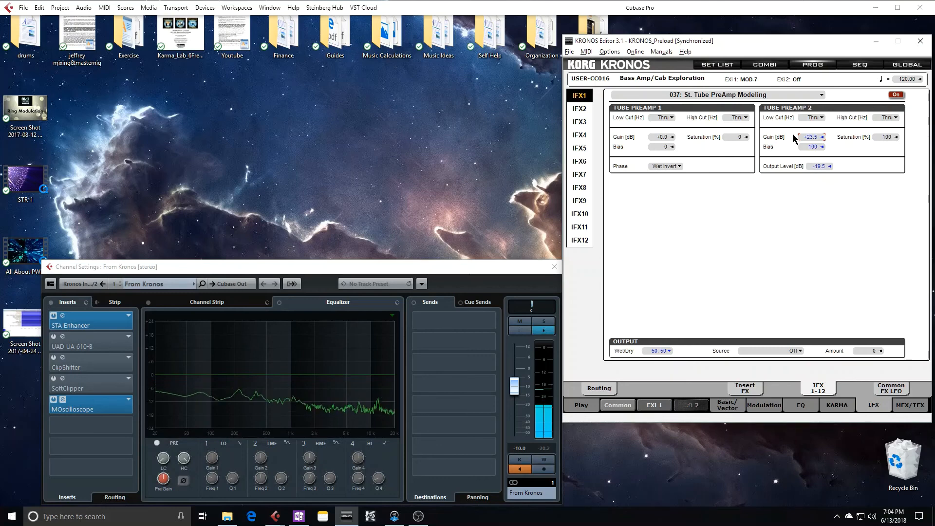
Step: Try Tube Preamp 2's high cut at 561 Hz and return it to Thru
{"action": "left_click", "coordinate": [885, 120]}
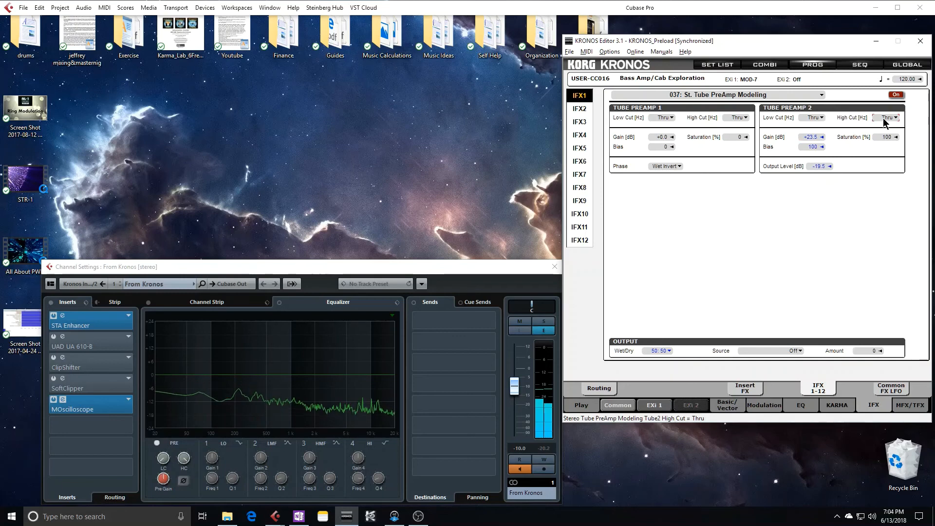
{"action": "left_click_drag", "start_coordinate": [880, 128], "coordinate": [875, 187]}
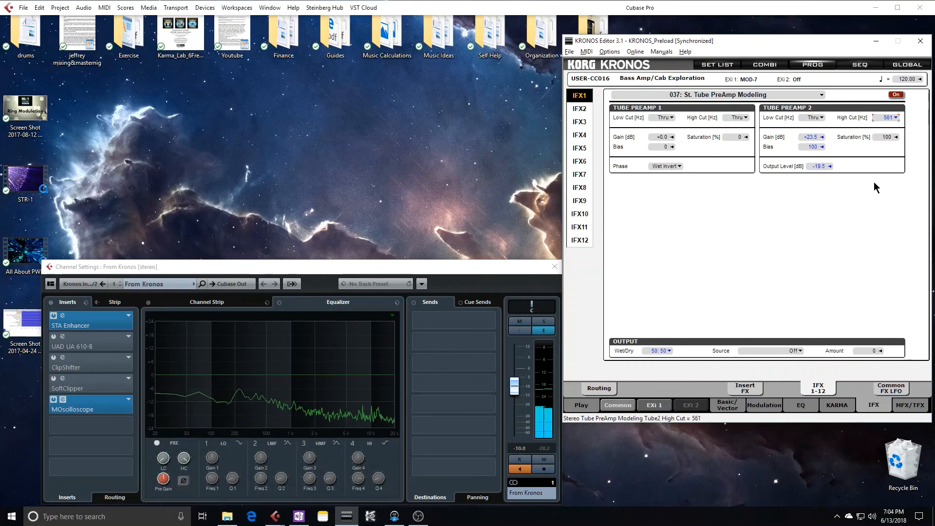
{"action": "left_click_drag", "start_coordinate": [873, 183], "coordinate": [874, 43]}
Step: Adjust Tube Preamp 2's low cut, trying 334 and 198 Hz and settling on 297 Hz
{"action": "left_click_drag", "start_coordinate": [806, 121], "coordinate": [811, 63]}
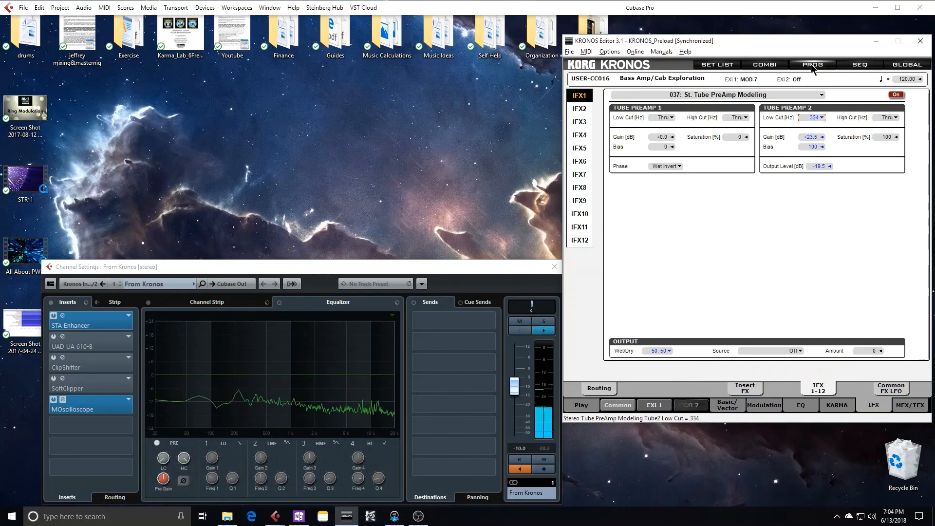
{"action": "left_click_drag", "start_coordinate": [811, 63], "coordinate": [808, 75]}
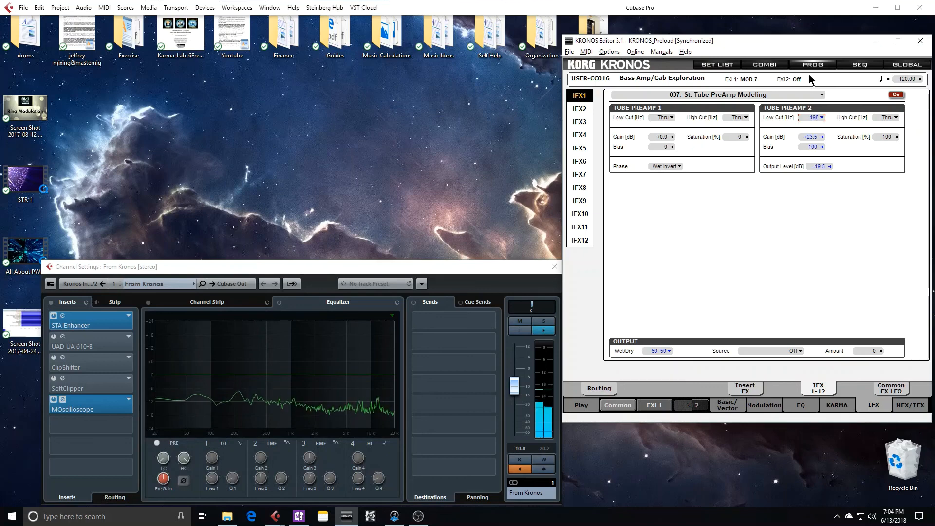
{"action": "left_click_drag", "start_coordinate": [809, 116], "coordinate": [809, 111]}
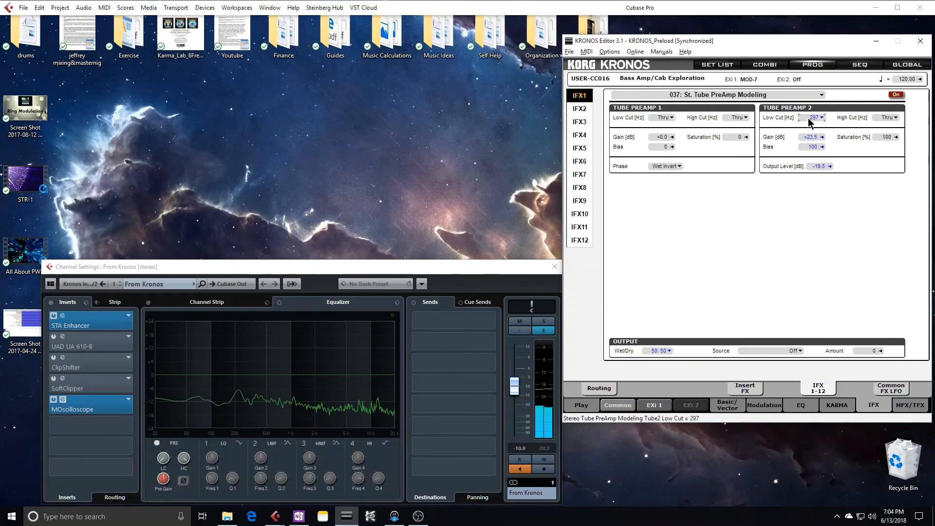
Step: Set Tube Preamp 2's gain to +24.0 dB and the output level to -17.5 dB
{"action": "left_click_drag", "start_coordinate": [810, 139], "coordinate": [808, 119]}
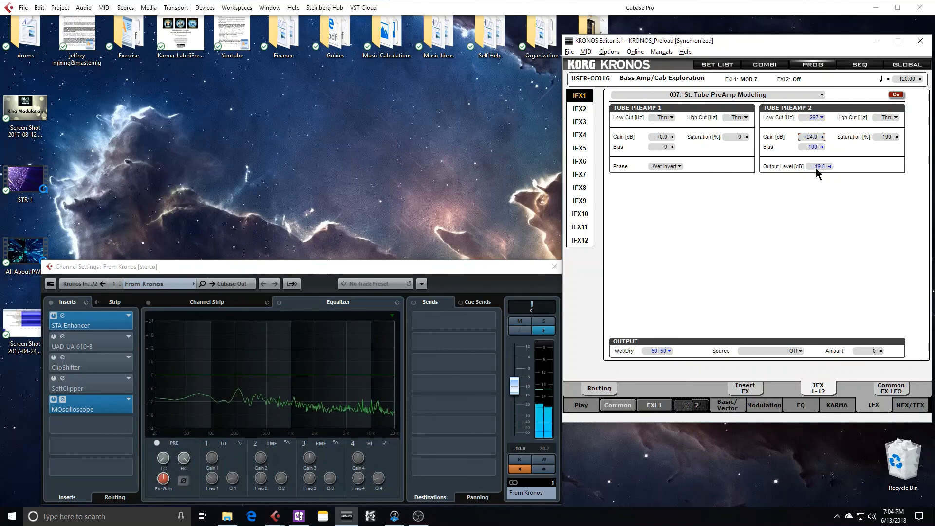
{"action": "scroll", "coordinate": [815, 168], "scroll_direction": "up", "scroll_amount": 1}
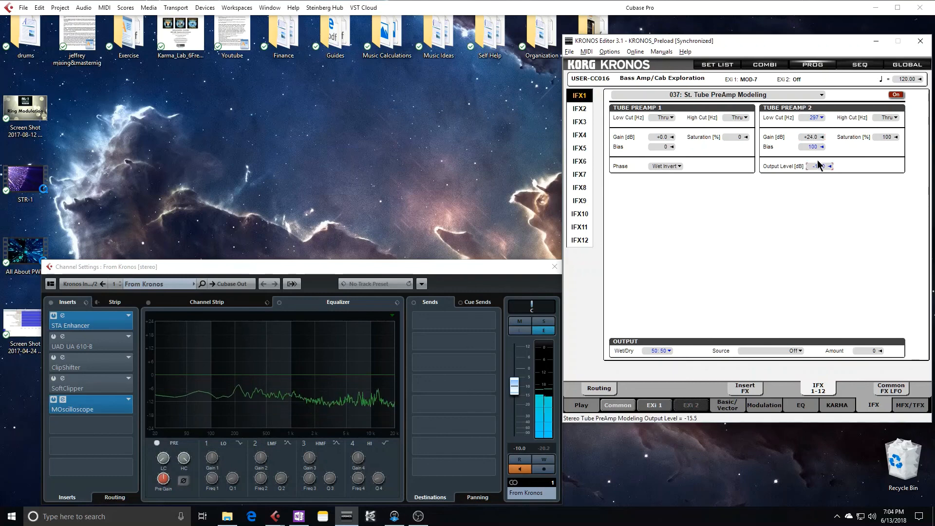
{"action": "scroll", "coordinate": [817, 165], "scroll_direction": "down", "scroll_amount": 4}
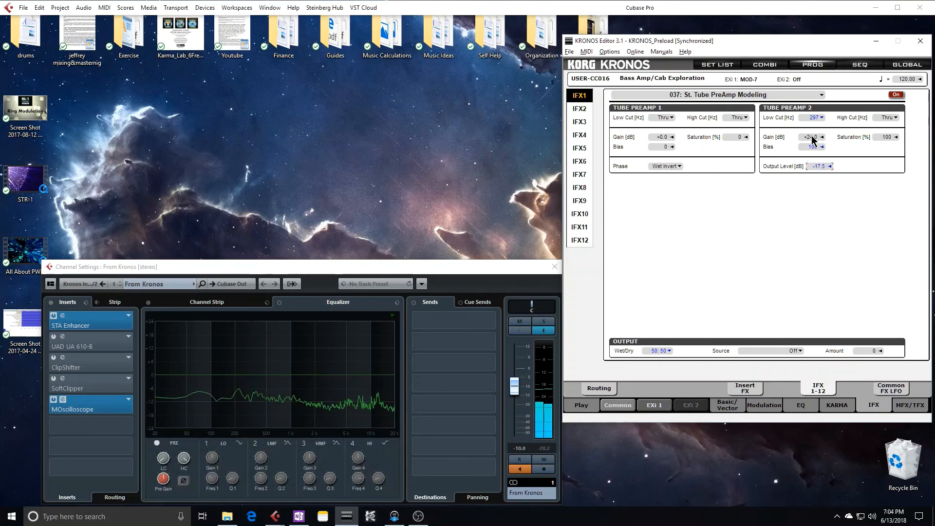
Step: Set Tube Preamp 1's saturation to 100% and Tube Preamp 2's low cut to 707 Hz
{"action": "left_click", "coordinate": [664, 138]}
{"action": "left_click_drag", "start_coordinate": [736, 138], "coordinate": [734, 21]}
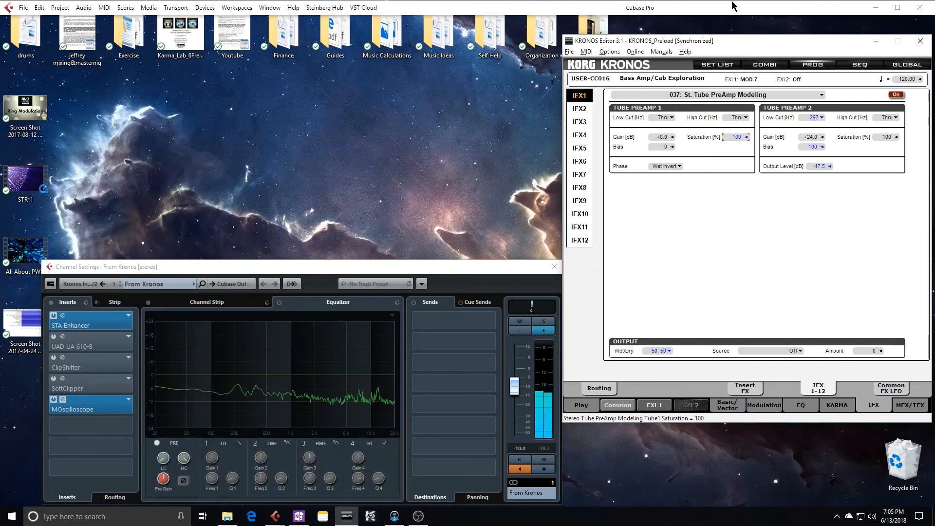
{"action": "left_click_drag", "start_coordinate": [812, 118], "coordinate": [810, 103]}
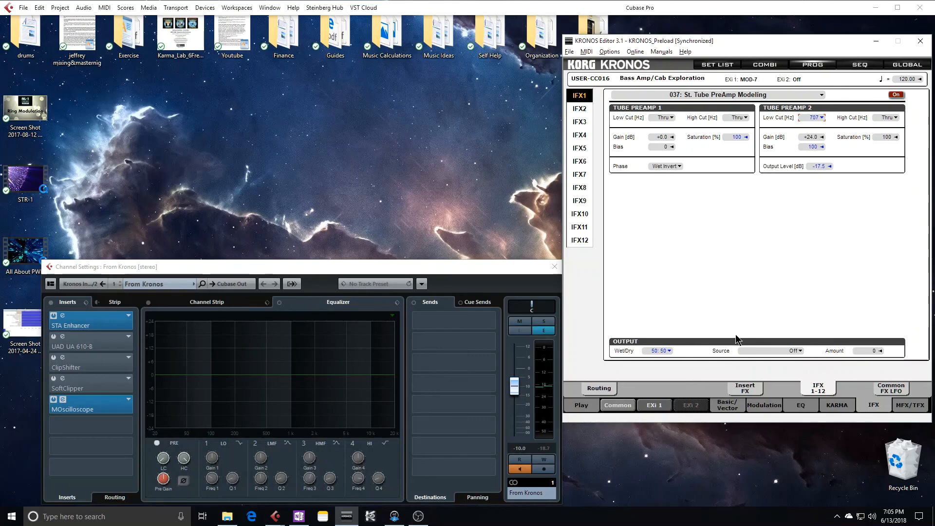
{"action": "left_click", "coordinate": [426, 519]}
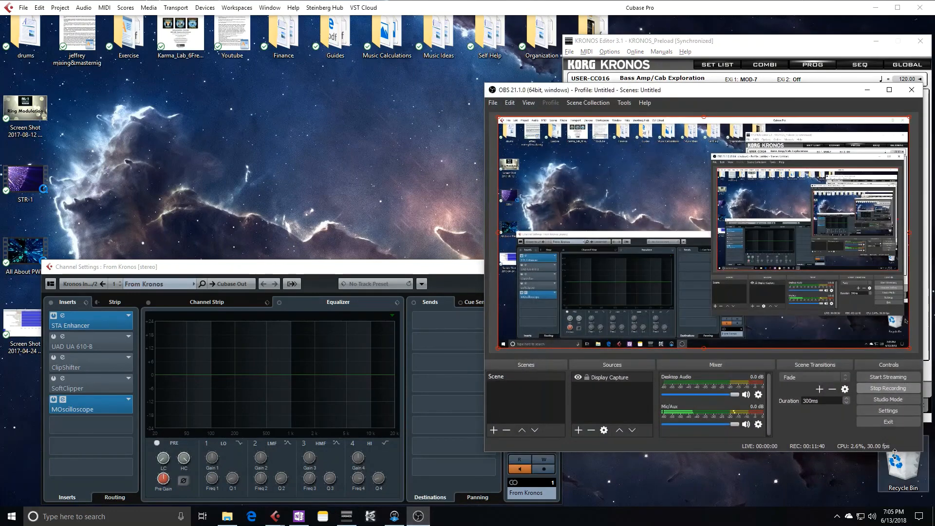